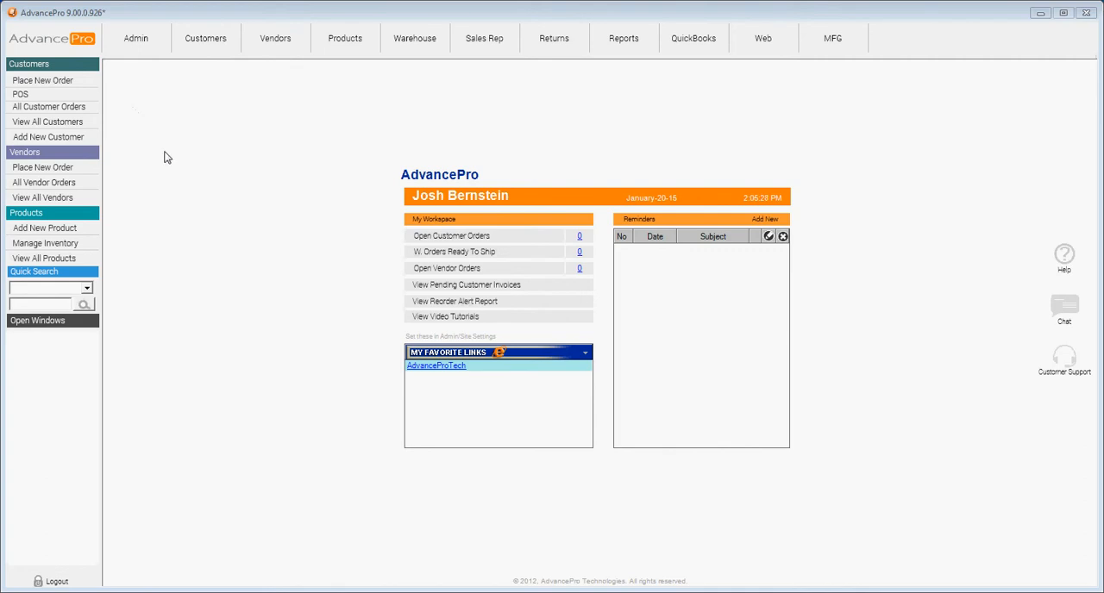
Open the site administrators in the Admin area and load the existing Super Admin's record
{"action": "left_click", "coordinate": [136, 39]}
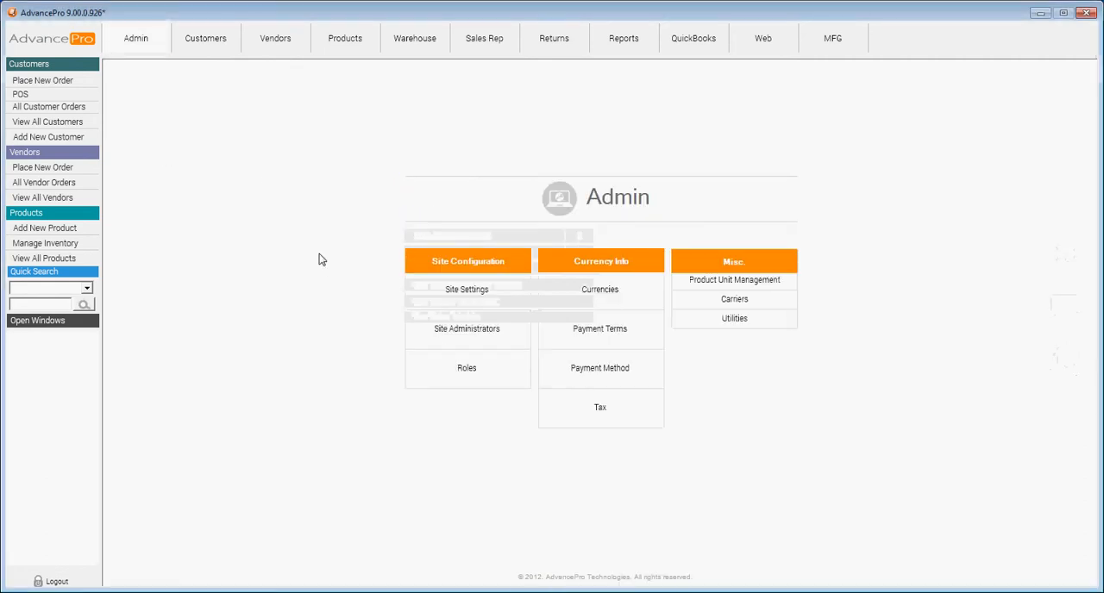
{"action": "left_click", "coordinate": [478, 335]}
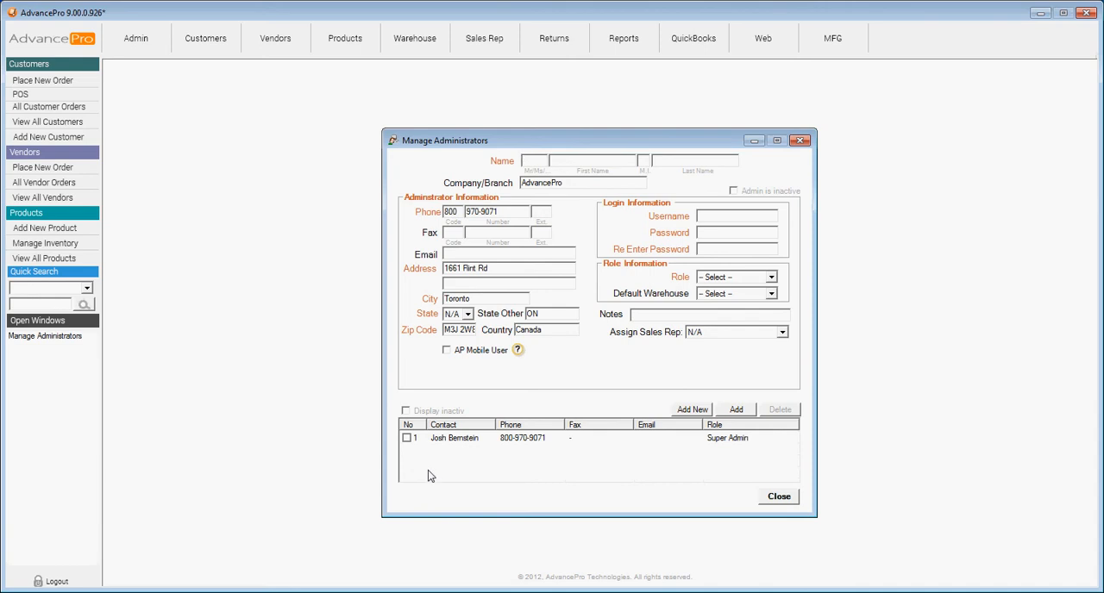
{"action": "left_click", "coordinate": [406, 438]}
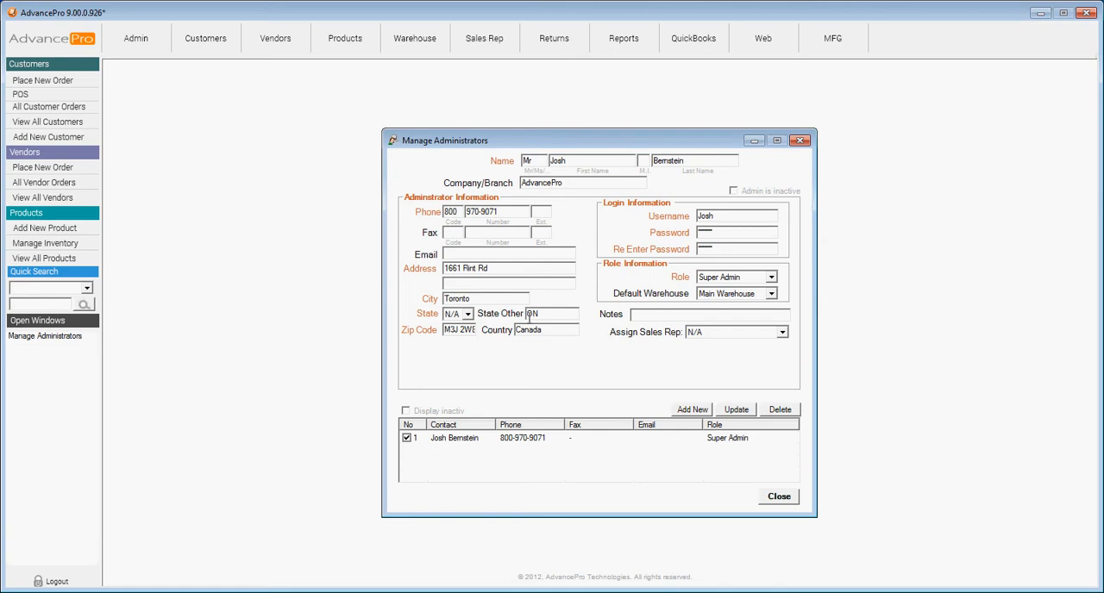
Replace the Super Admin's street address, save the update and reload the record to check it
{"action": "left_click_drag", "start_coordinate": [508, 270], "coordinate": [336, 270]}
{"action": "left_click", "coordinate": [738, 410]}
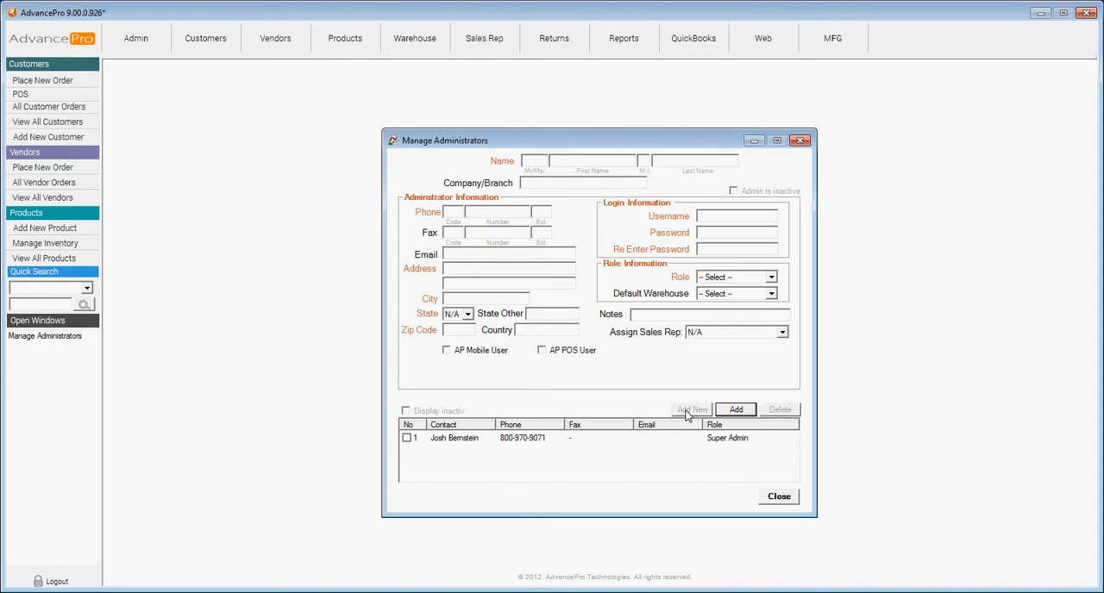
{"action": "left_click", "coordinate": [407, 438]}
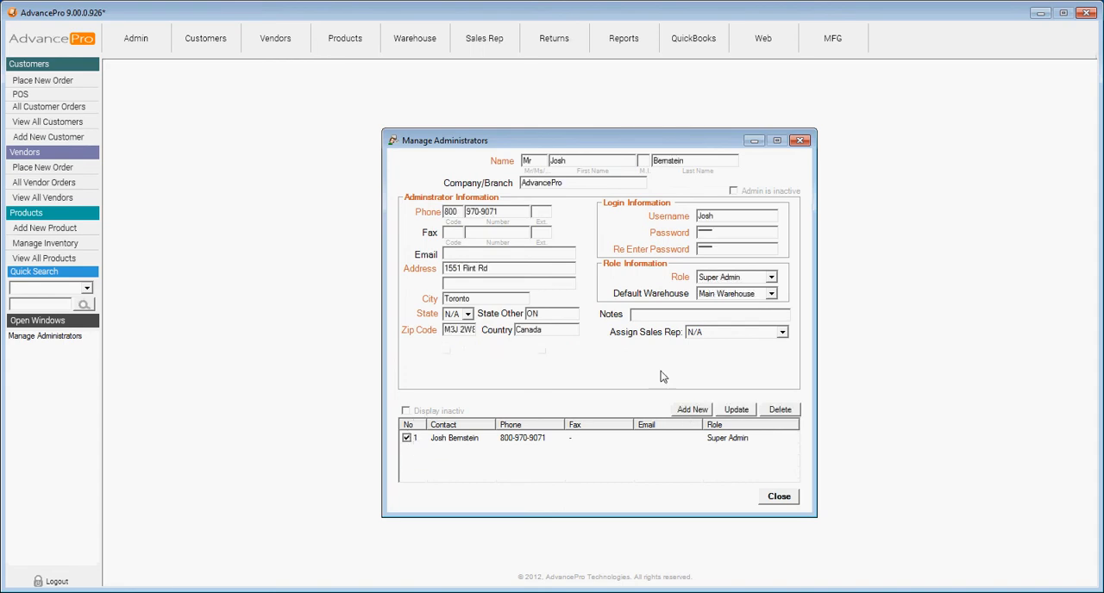
Start a new administrator record with the first name New and the last name User
{"action": "left_click", "coordinate": [693, 411]}
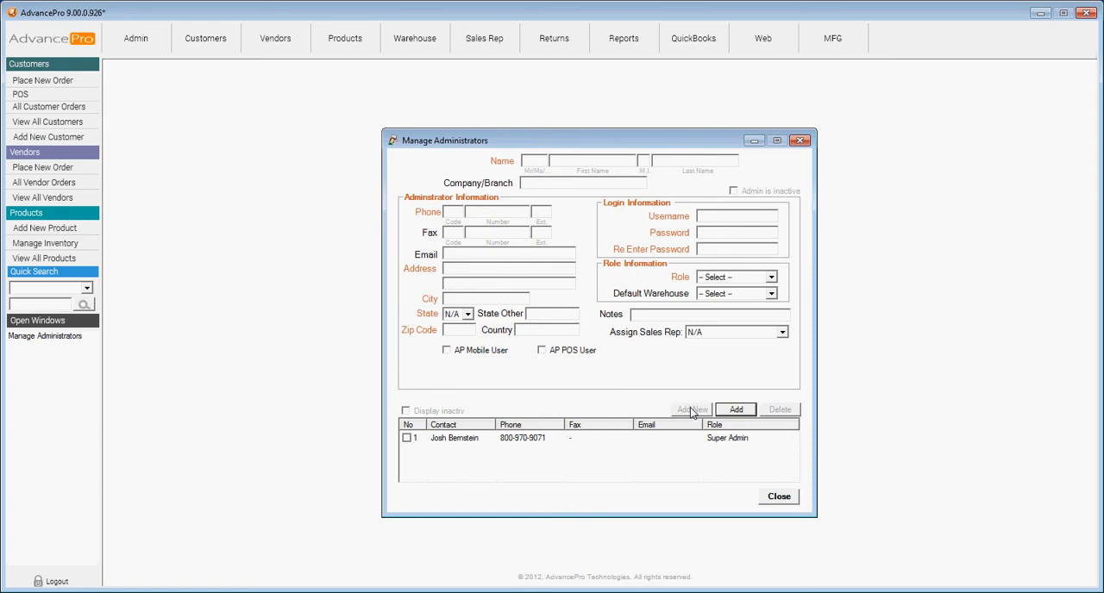
{"action": "left_click", "coordinate": [579, 160]}
{"action": "type", "text": "New"}
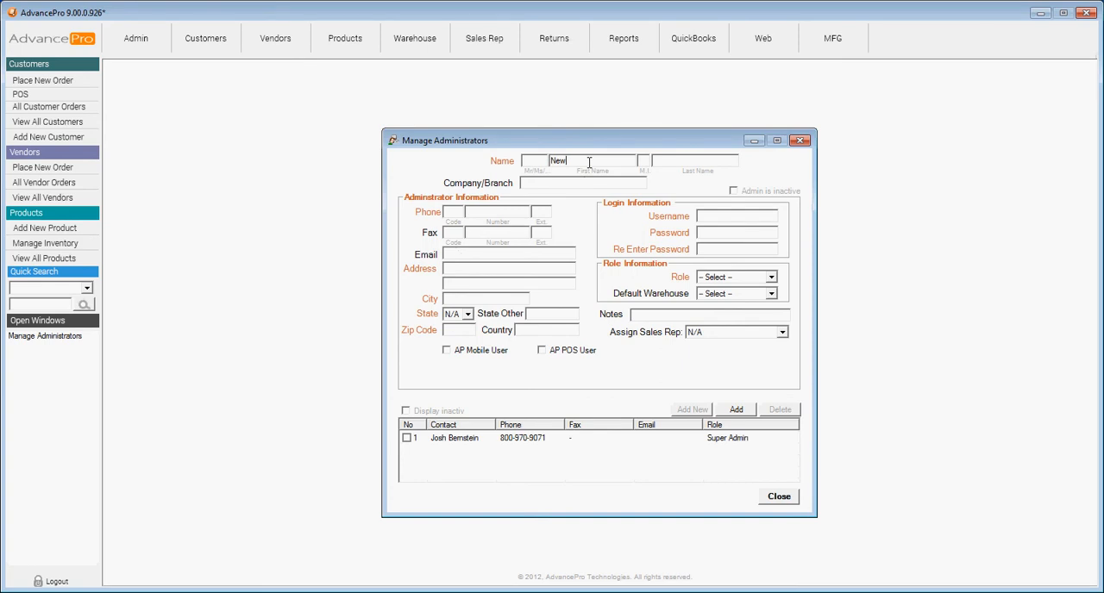
{"action": "key", "text": "Tab"}
{"action": "key", "text": "Tab"}
{"action": "type", "text": "User"}
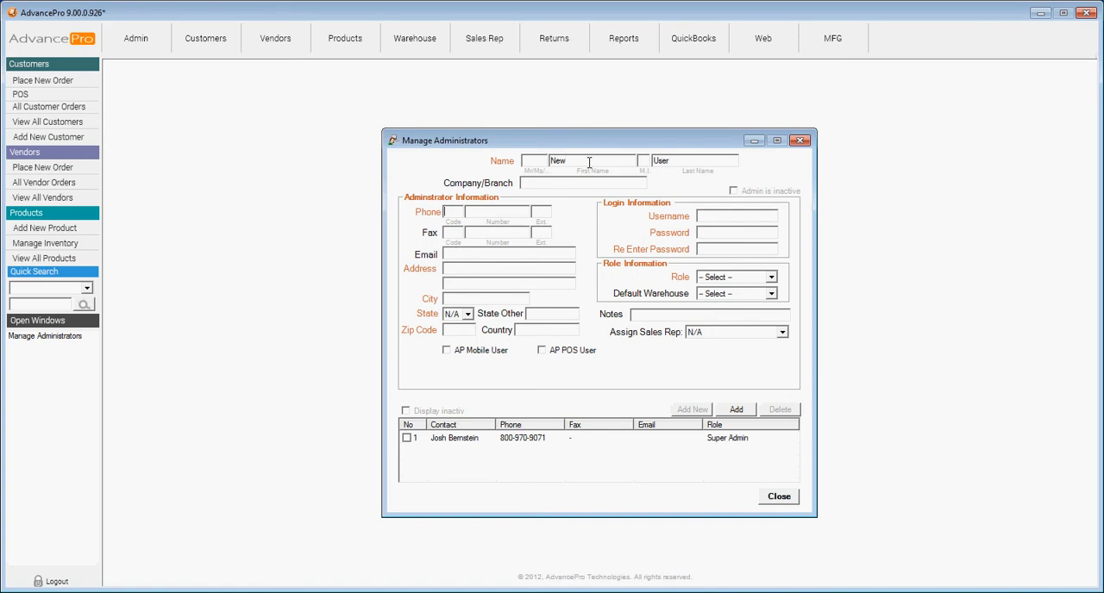
Fill in the new administrator's phone number, street address and city
{"action": "key", "text": "Tab"}
{"action": "key", "text": "Tab"}
{"action": "type", "text": "Toronto"}
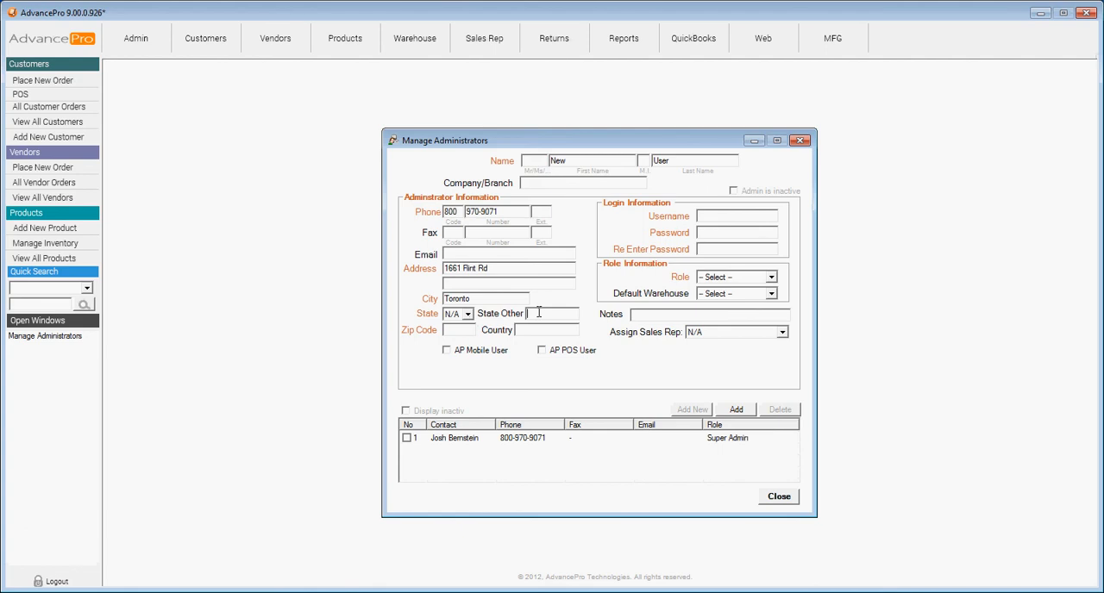
Complete the new administrator's address with the other state, zip code and country
{"action": "type", "text": "ON"}
{"action": "left_click", "coordinate": [462, 329]}
{"action": "type", "text": "M3J 2W8"}
{"action": "left_click", "coordinate": [538, 329]}
{"action": "type", "text": "Canada"}
Set the new administrator's username to NUSER, and enter and re-enter the login password
{"action": "left_click", "coordinate": [693, 217]}
{"action": "type", "text": "NUSER123"}
{"action": "key", "text": "Tab"}
{"action": "type", "text": "123"}
Try the Administrator role for the new user, and settle on the Custom role
{"action": "left_click", "coordinate": [776, 283]}
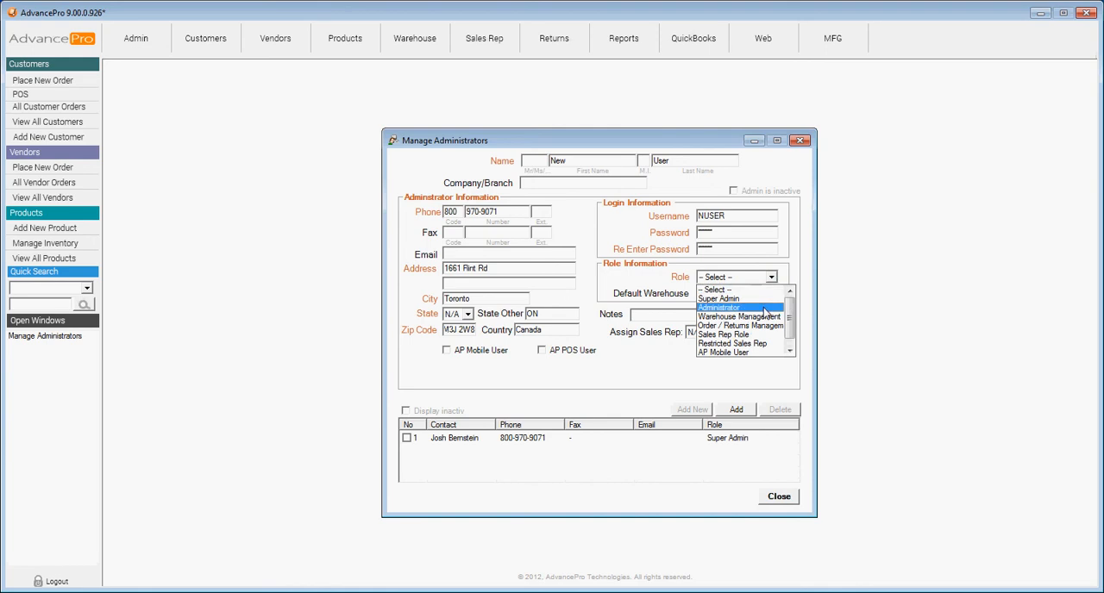
{"action": "left_click", "coordinate": [764, 310]}
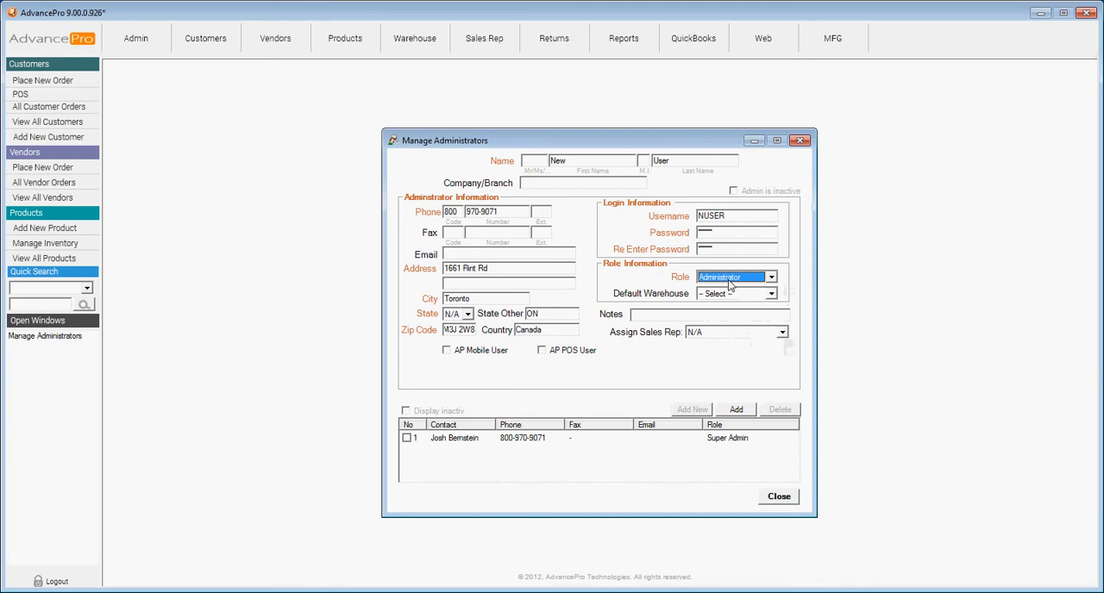
{"action": "left_click", "coordinate": [771, 277]}
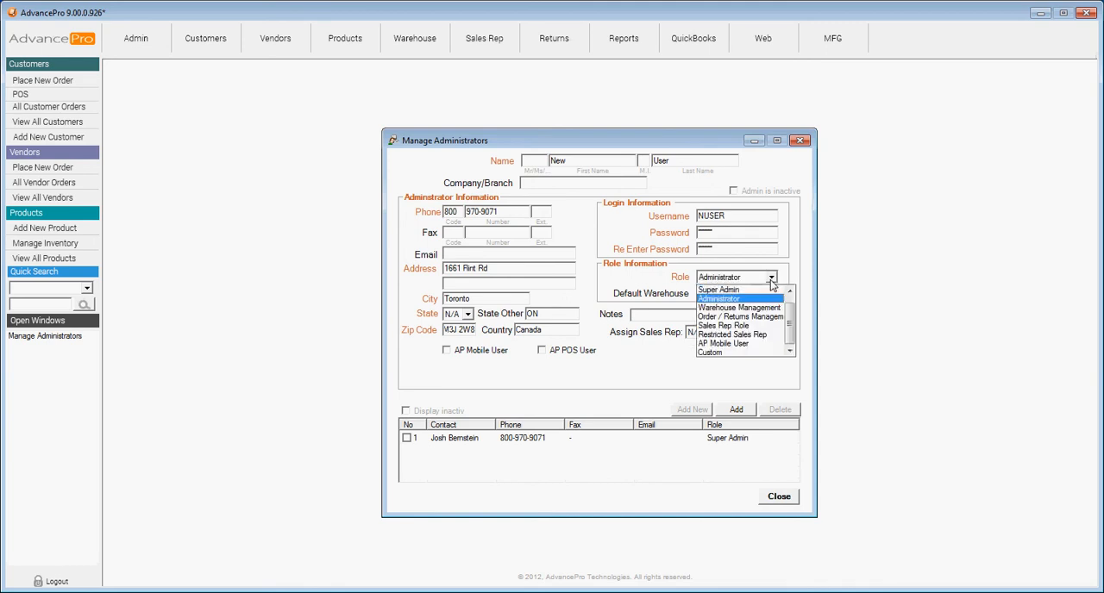
{"action": "left_click", "coordinate": [716, 353]}
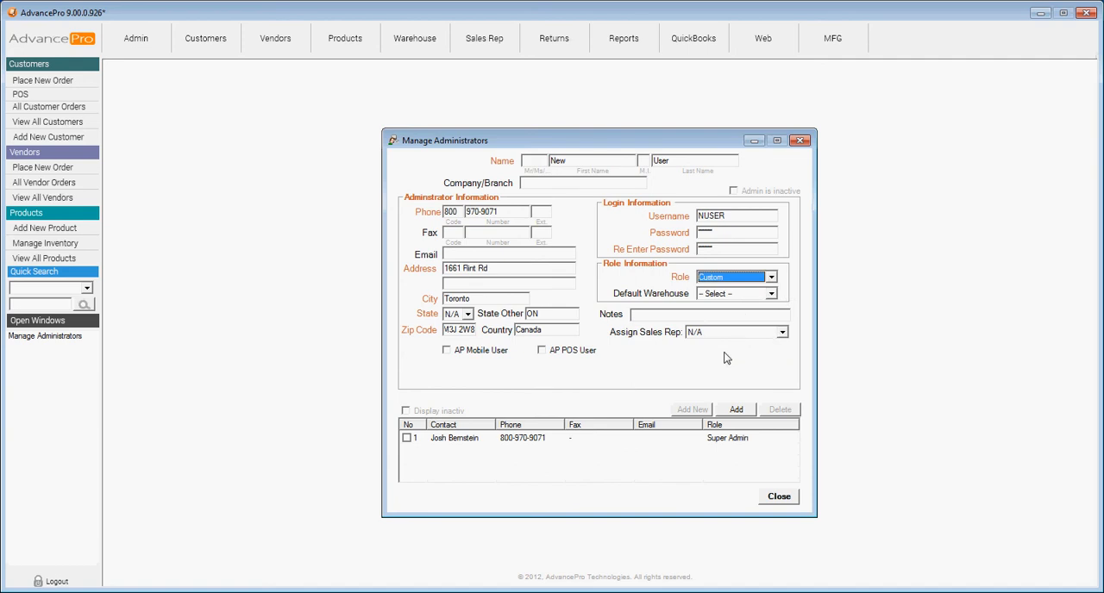
Set Main Warehouse as the new user's default warehouse and add the user to the administrators
{"action": "left_click", "coordinate": [773, 295]}
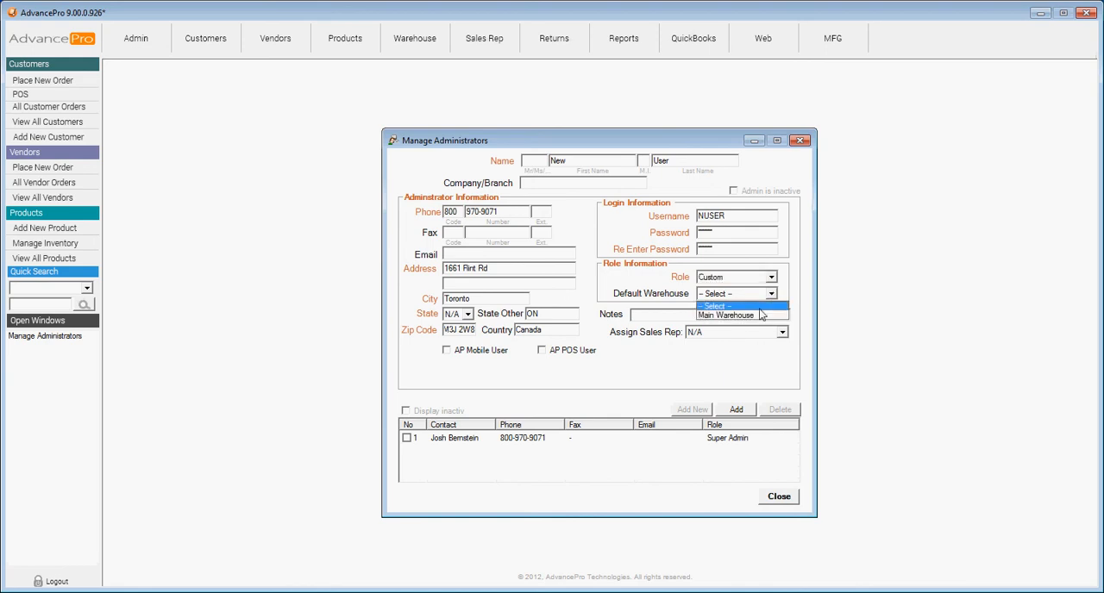
{"action": "left_click", "coordinate": [756, 317]}
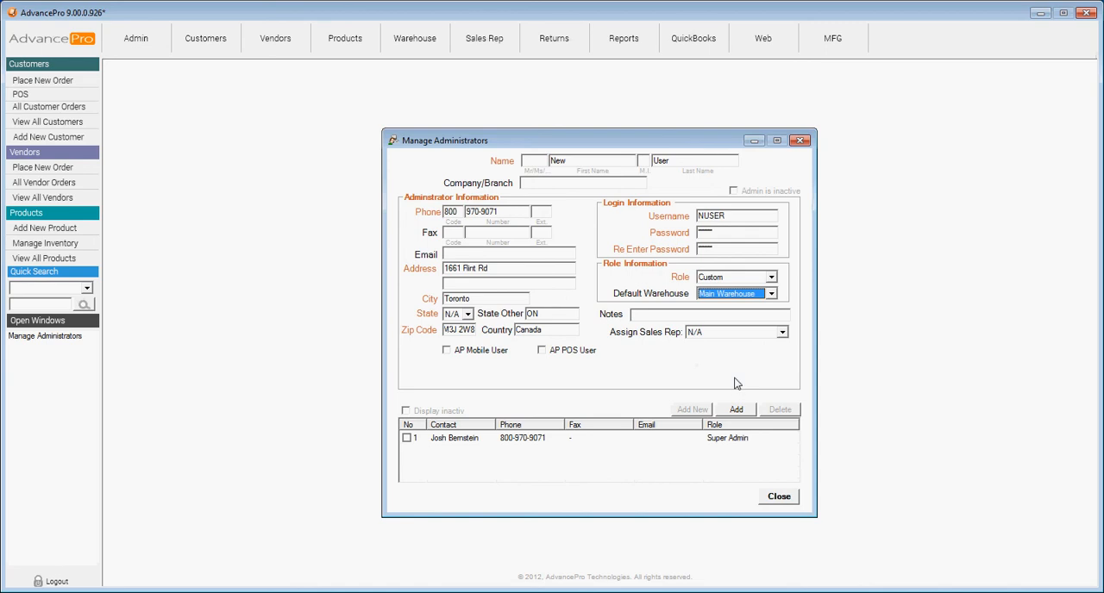
{"action": "left_click", "coordinate": [736, 410]}
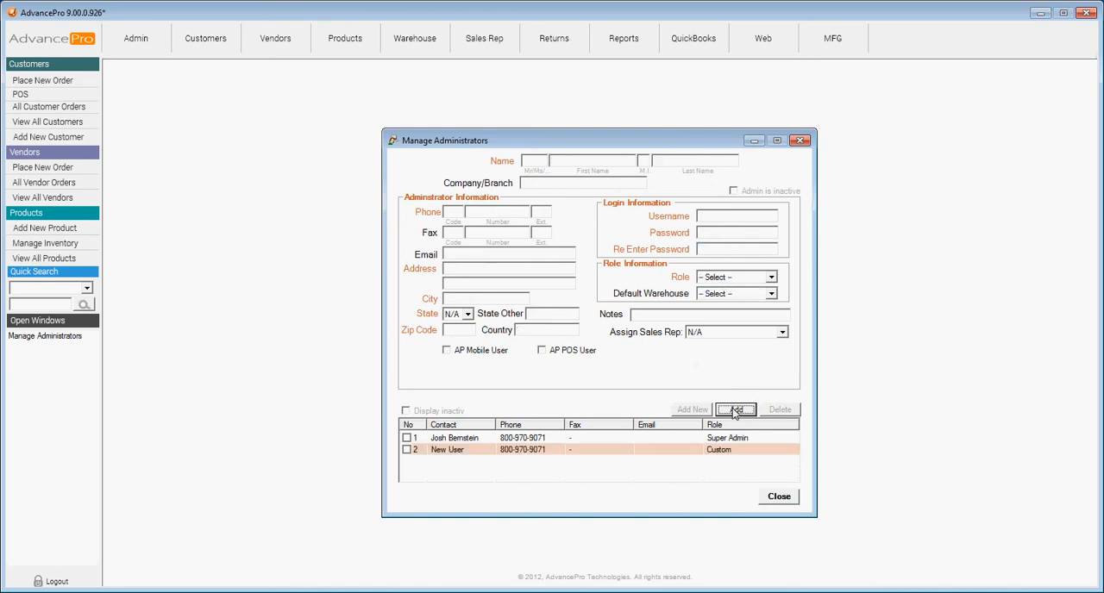